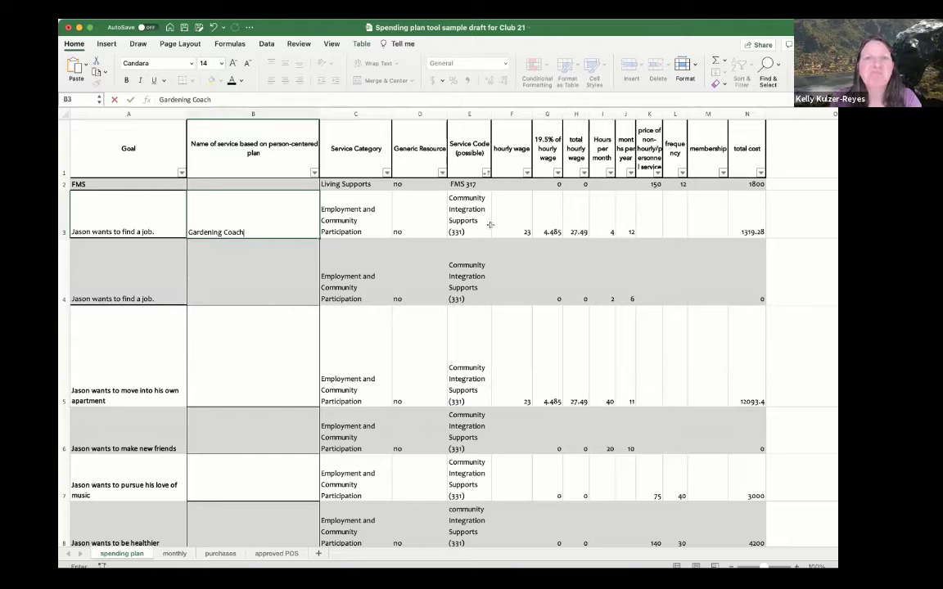
Confirm the Gardening Coach service name for the first job goal and check its hourly wage and total hourly wage formula
click(508, 219)
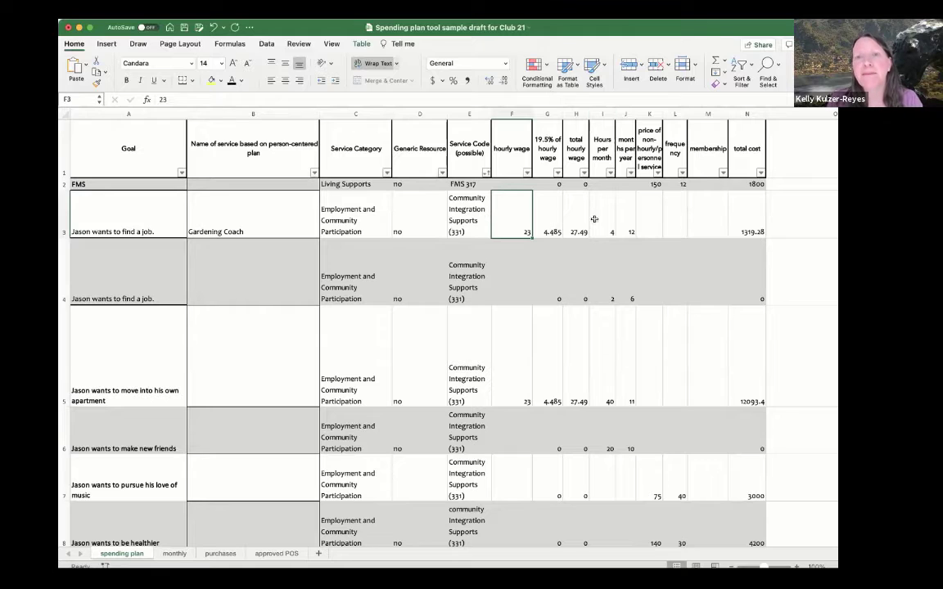
click(581, 221)
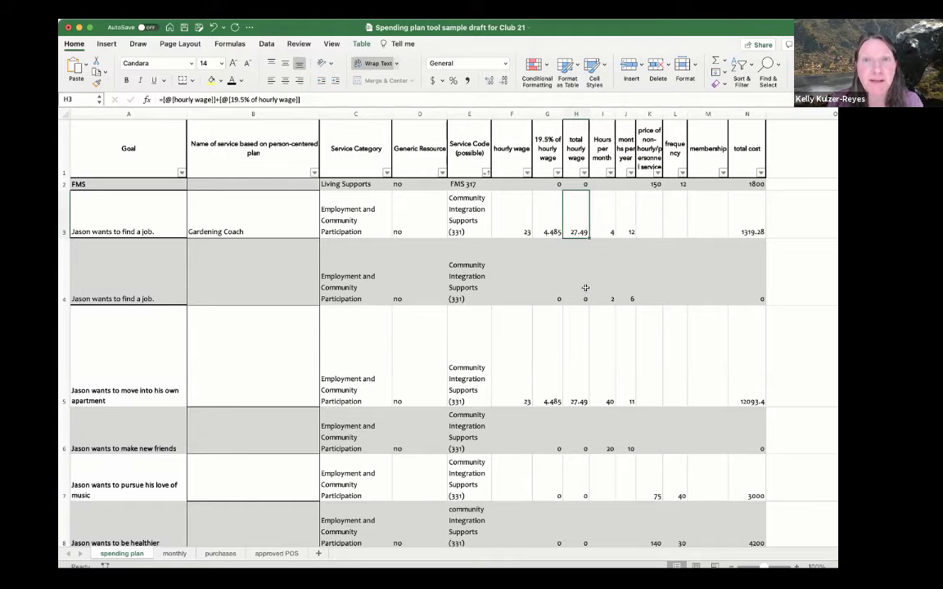
Set the Gardening Coach's hours per month to 12 and check the row's total cost formula
click(607, 203)
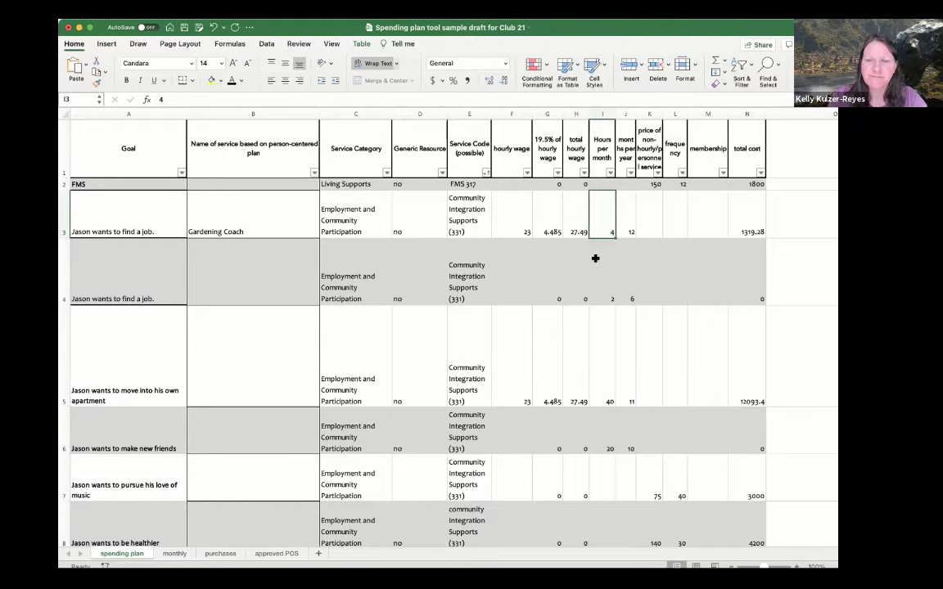
text(12)
key(Tab)
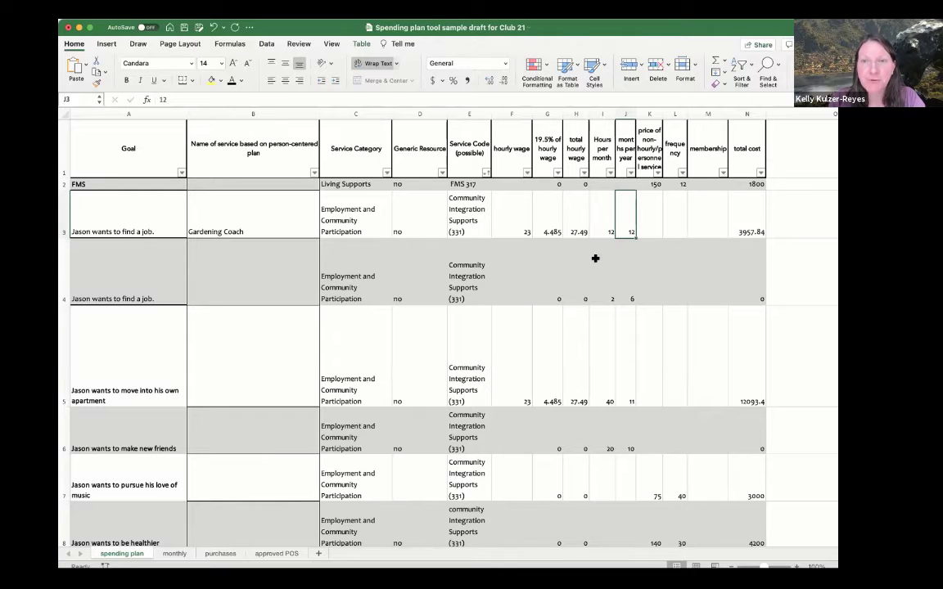
click(749, 216)
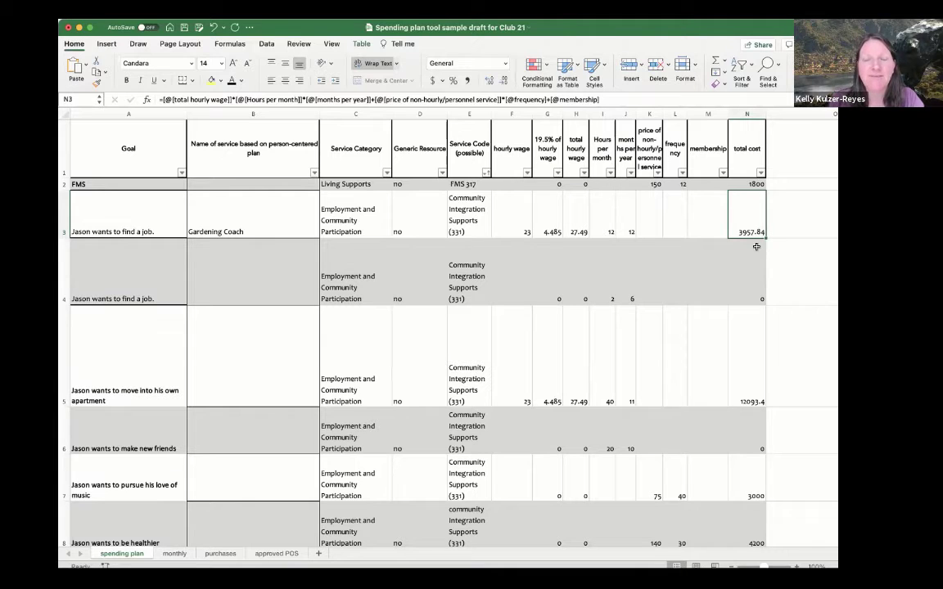
Set the Gardening Coach's hours per month to 24
click(606, 233)
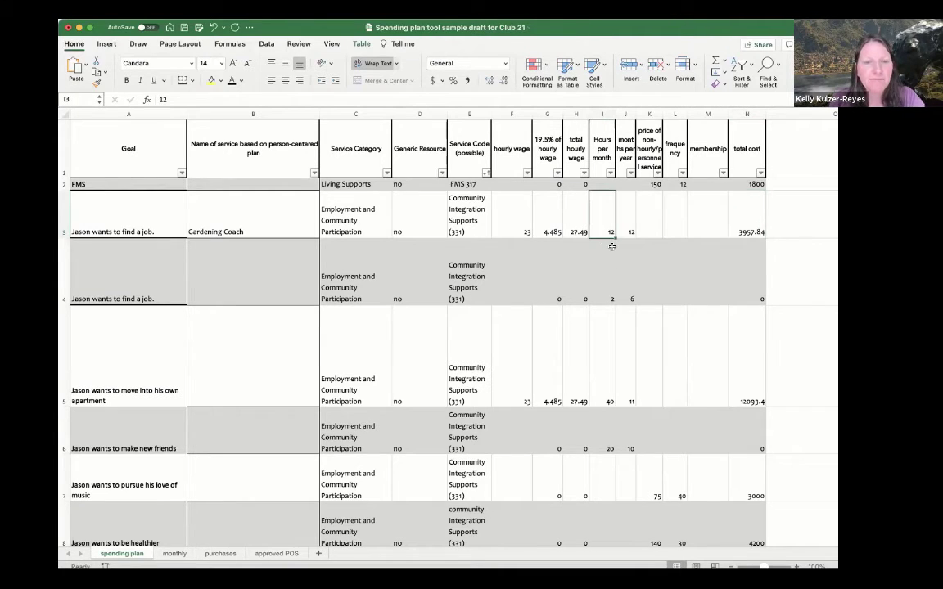
text(24)
key(Return)
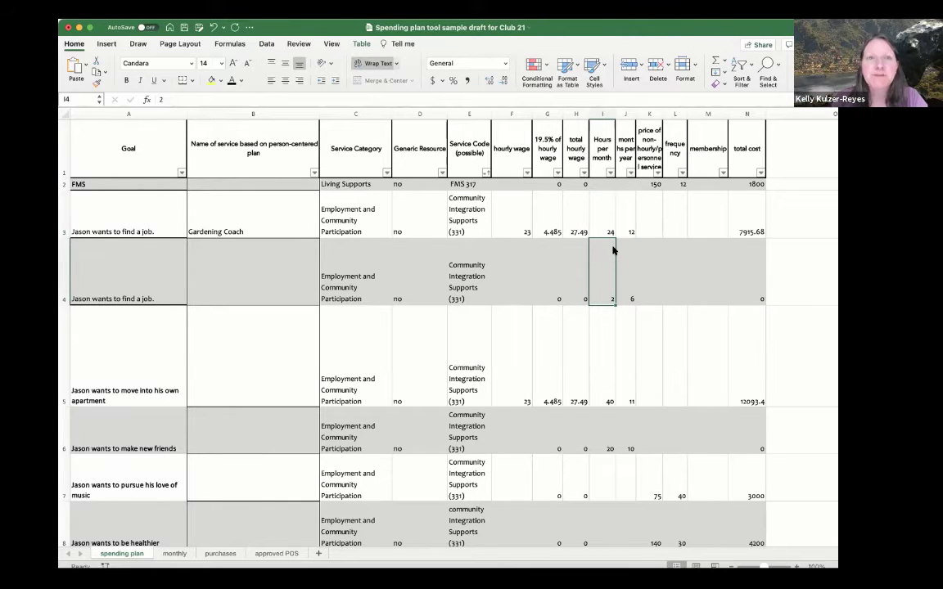
Enter "Gardening tools" as the service name for the second job goal in row 4
click(268, 262)
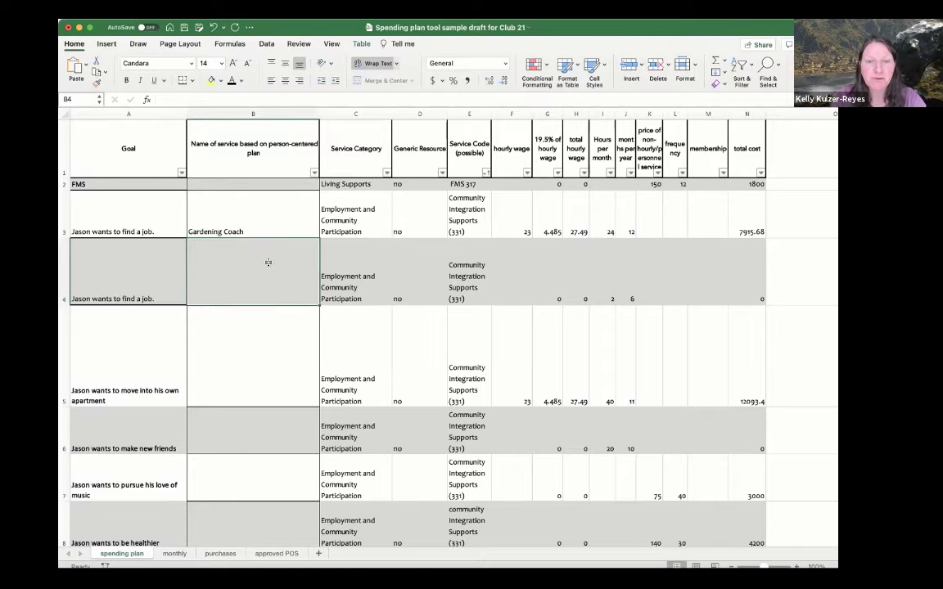
text(Gad)
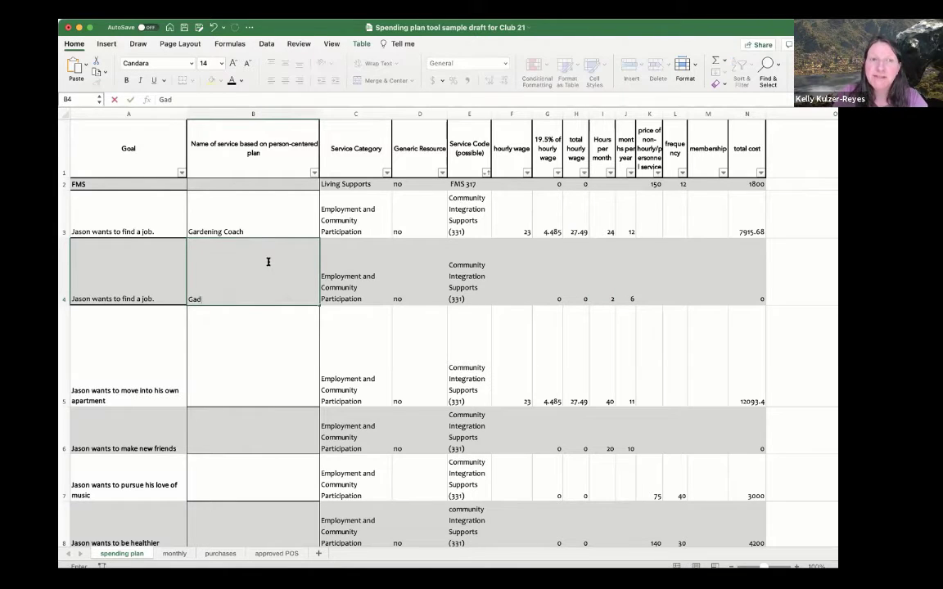
key(BackSpace)
text(r)
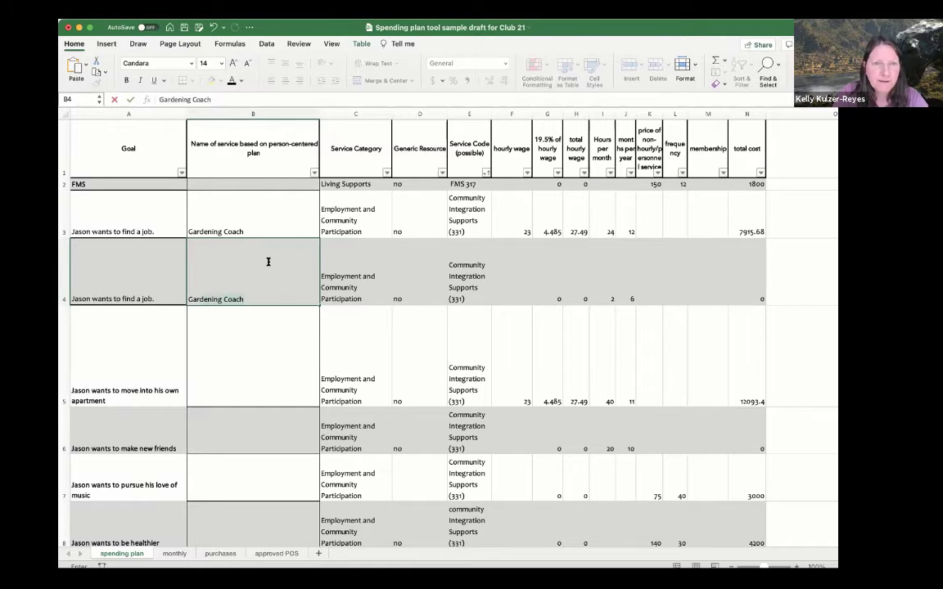
text(dening tools)
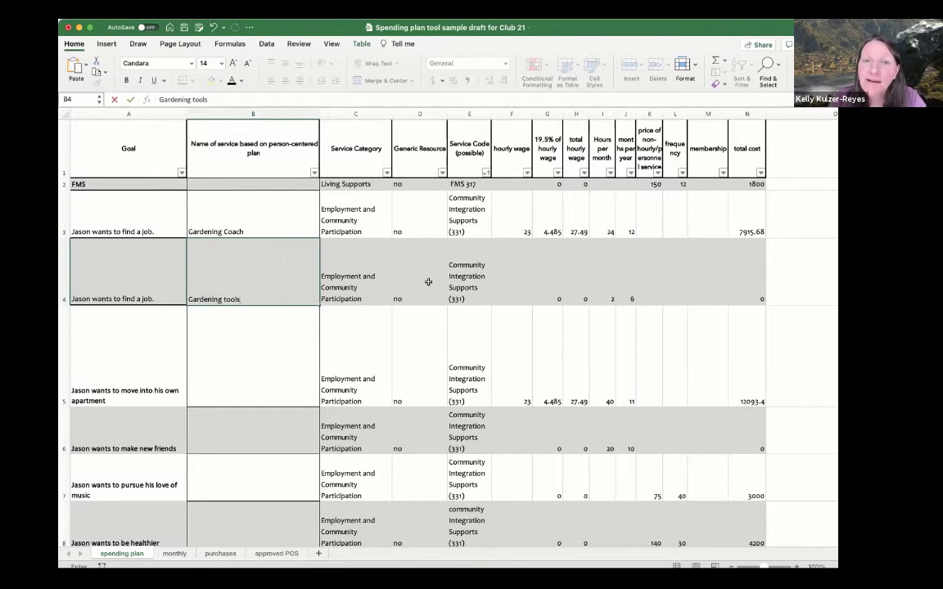
Set the generic resource for Gardening tools to "yes: Department of Rehabilitation"
click(428, 281)
text(yes)
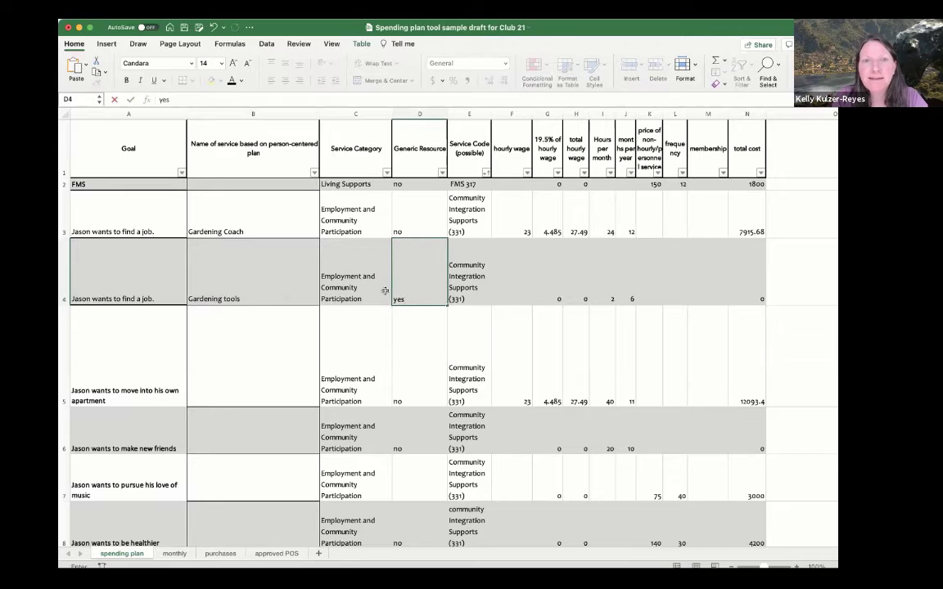
text(: Depart)
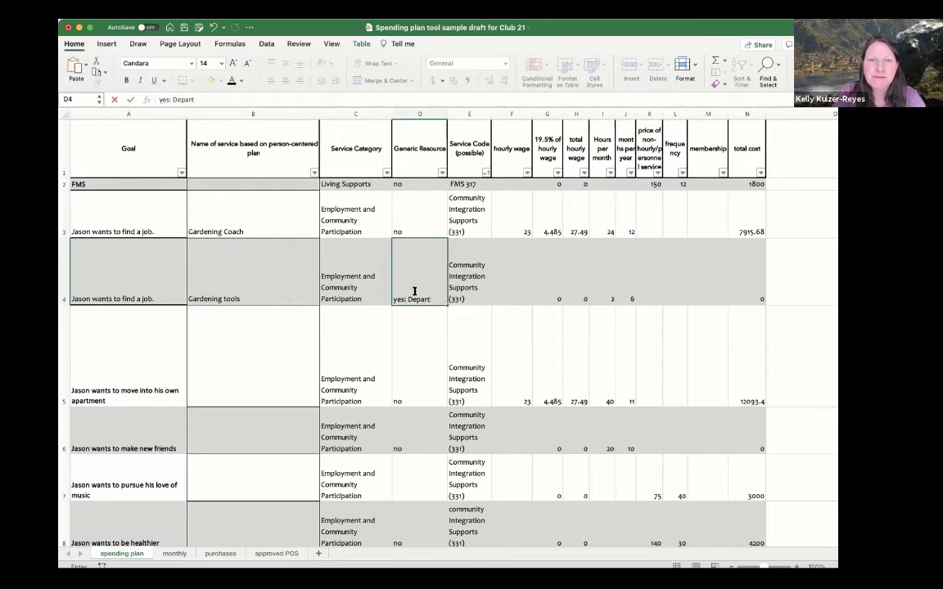
text(ment of Reha)
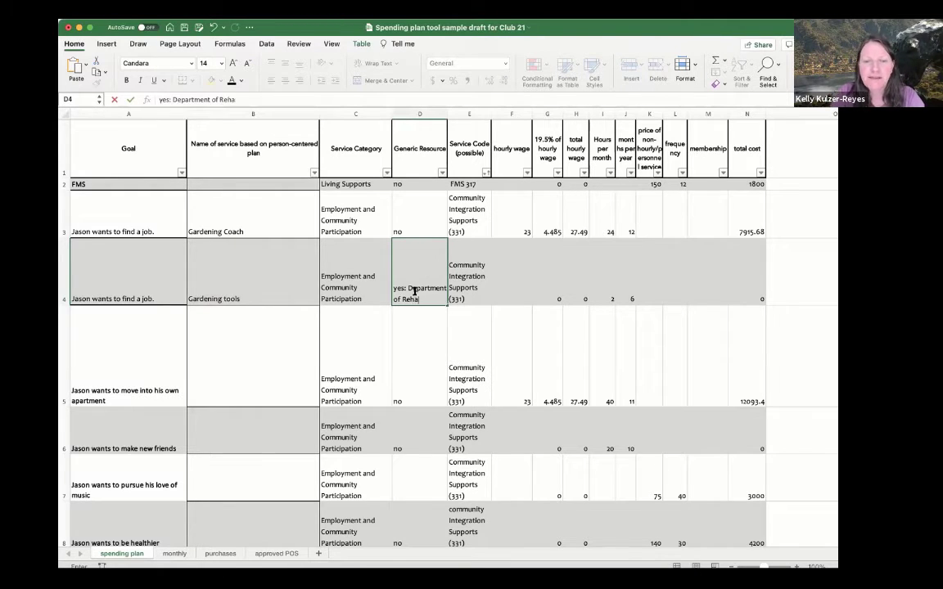
text(bilitation)
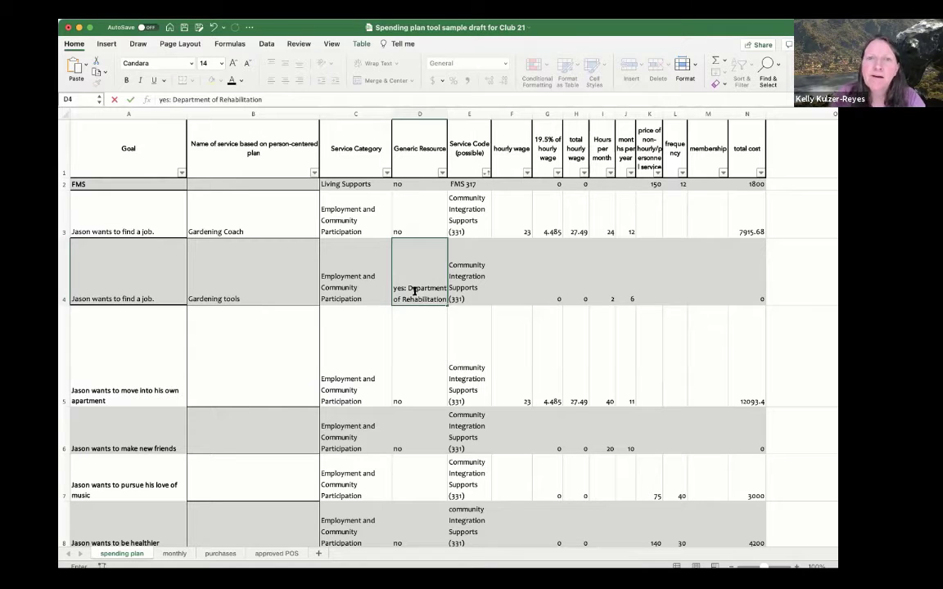
key(Return)
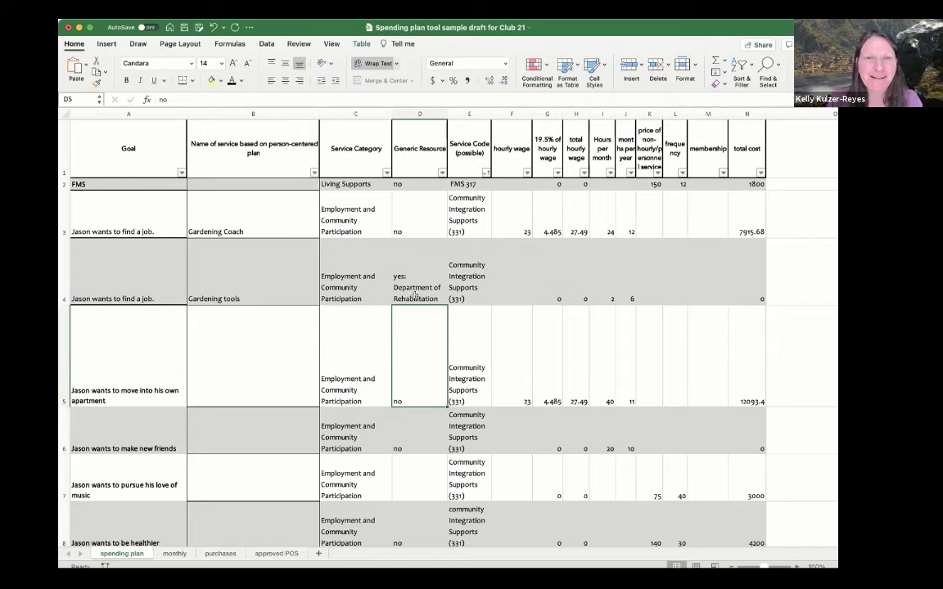
Clear the service code, hours per month and months per year in the Gardening tools row
click(466, 270)
click(414, 295)
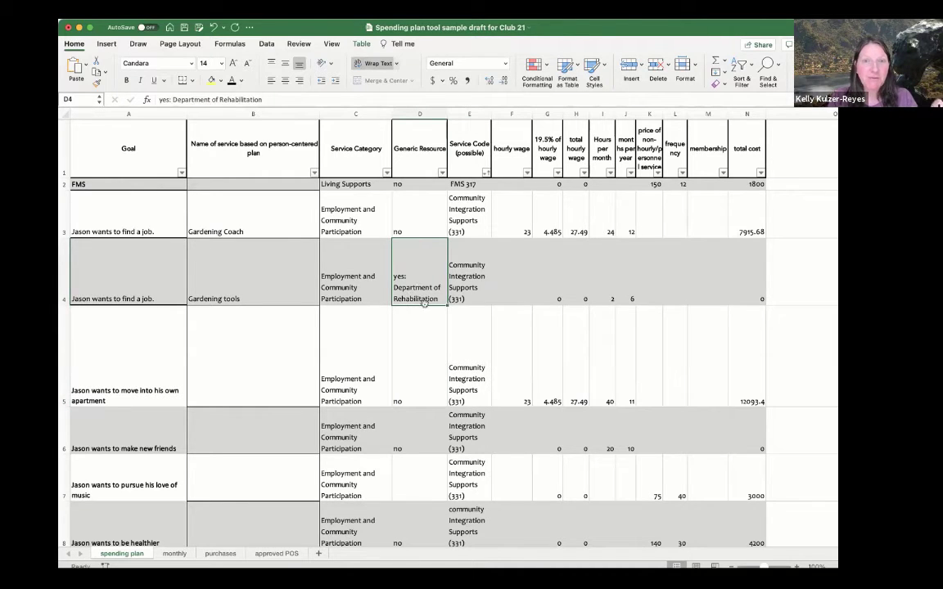
click(478, 272)
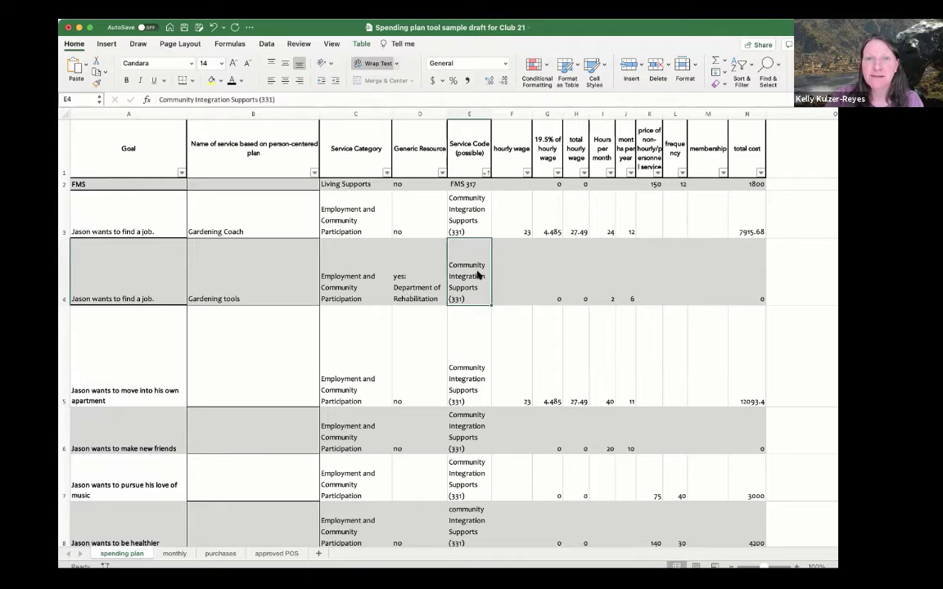
key(Delete)
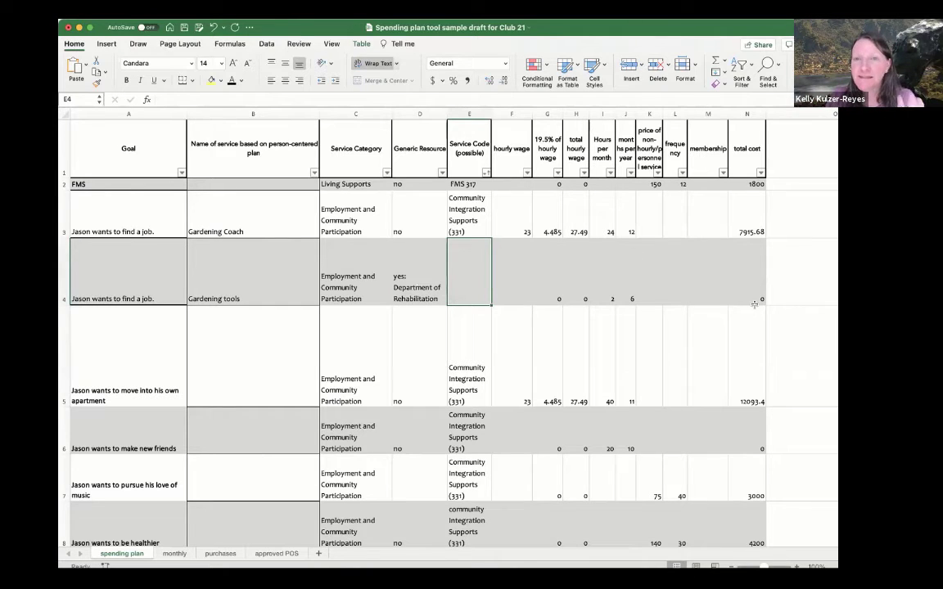
click(593, 286)
key(Delete)
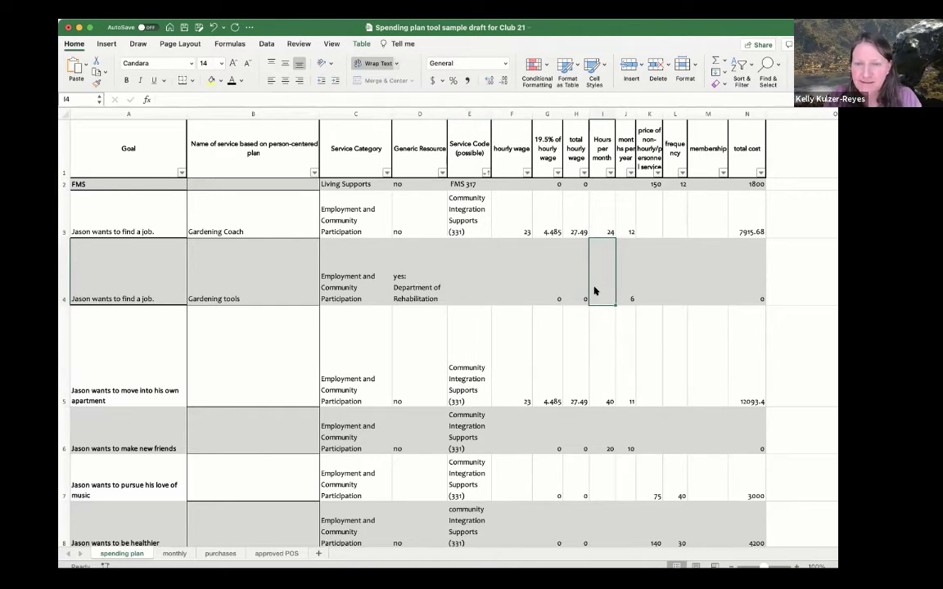
click(622, 290)
key(Delete)
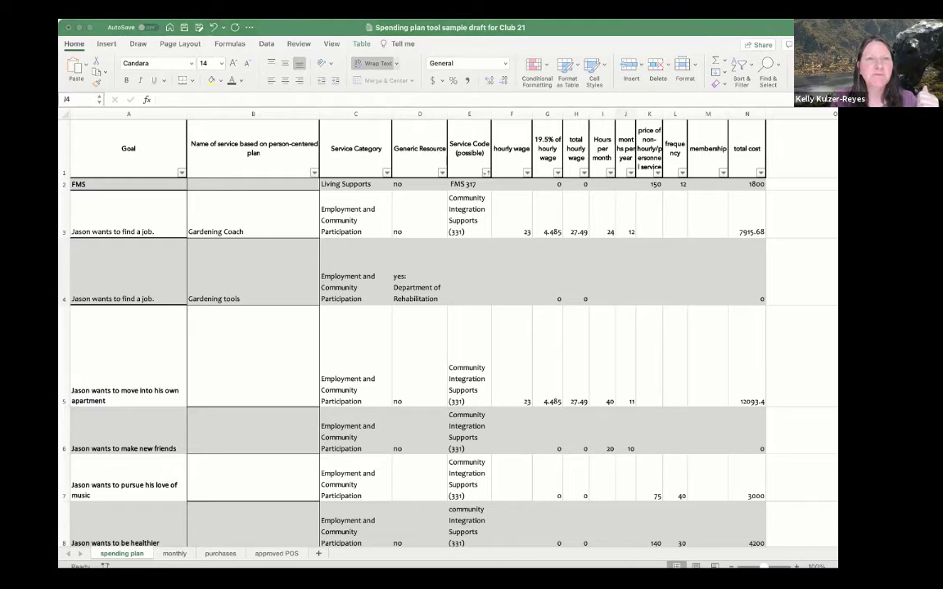
Enter "Coaching for home skills" as the service name for the goal of moving into an own apartment
click(242, 508)
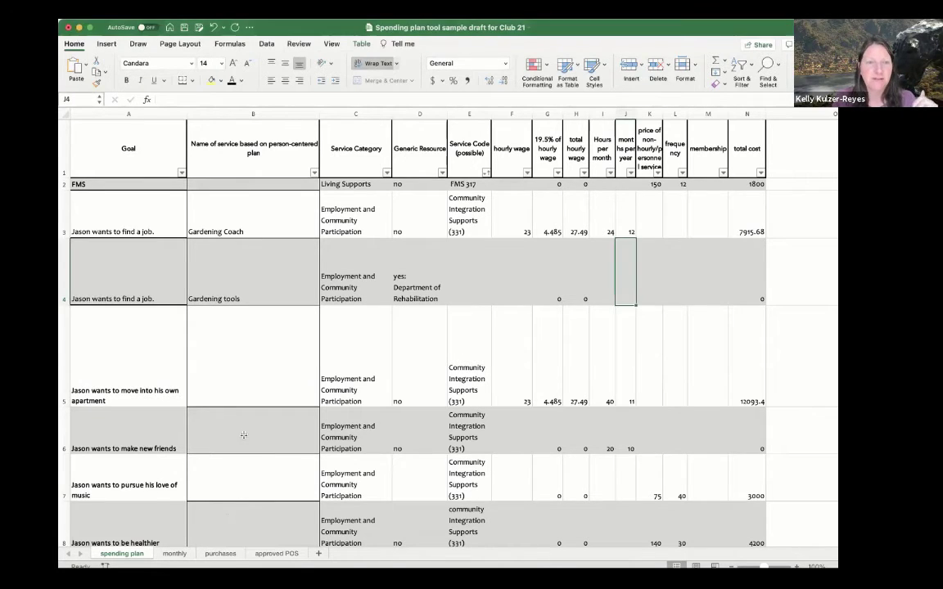
click(233, 380)
text(Coac)
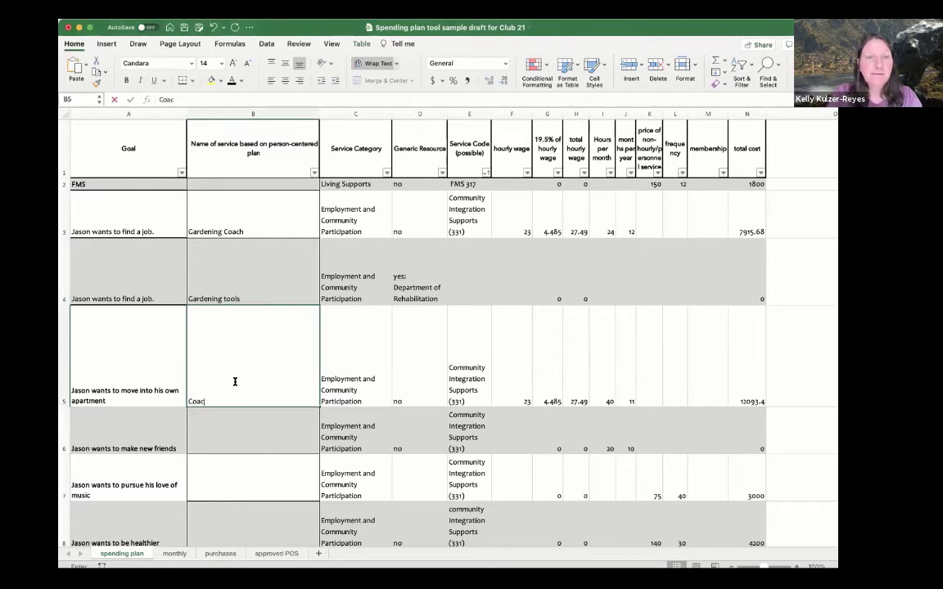
text(hing for homw)
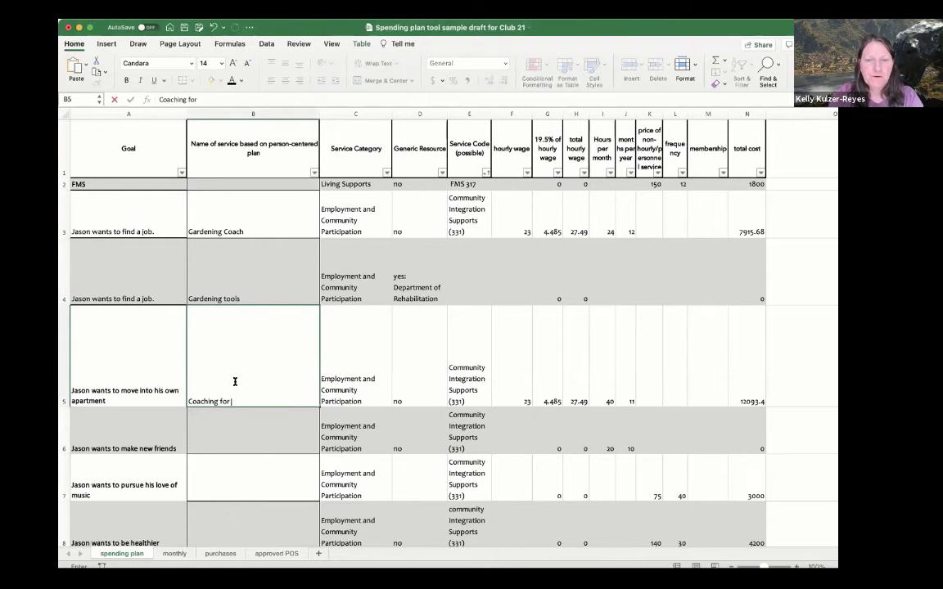
key(BackSpace)
text(e s)
key(BackSpace)
key(BackSpace)
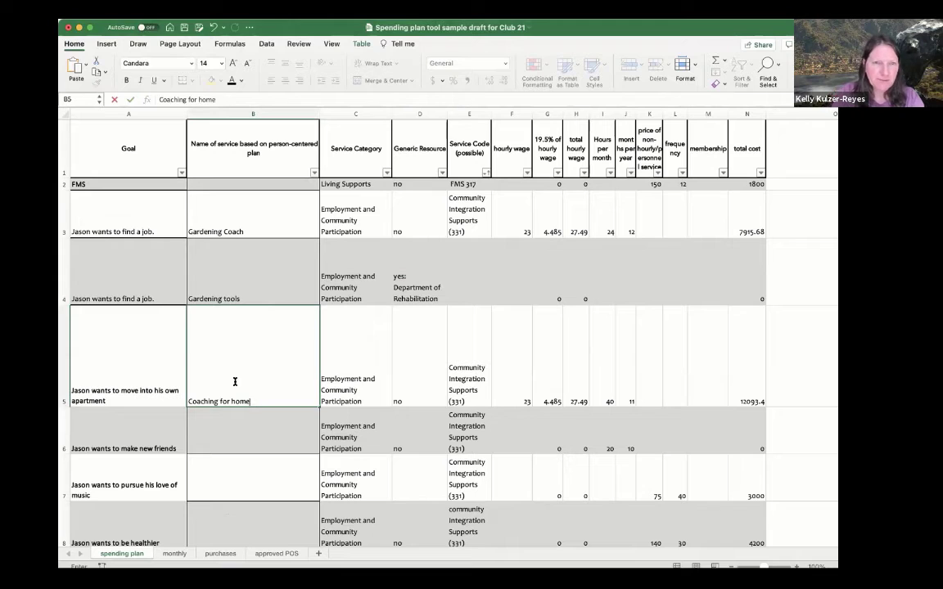
text(skills)
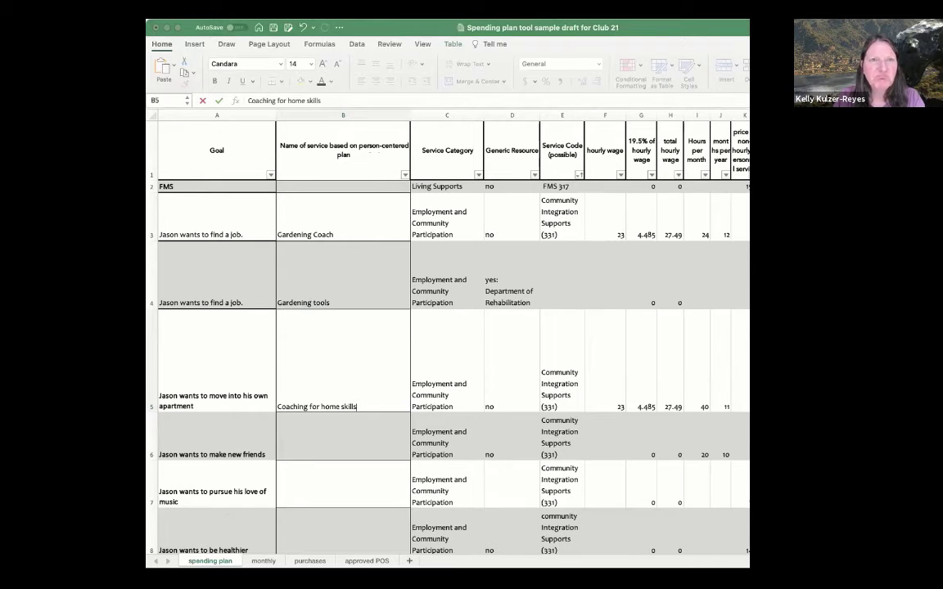
Change the service code for Coaching for home skills to "Community Living Supports (320)"
click(693, 368)
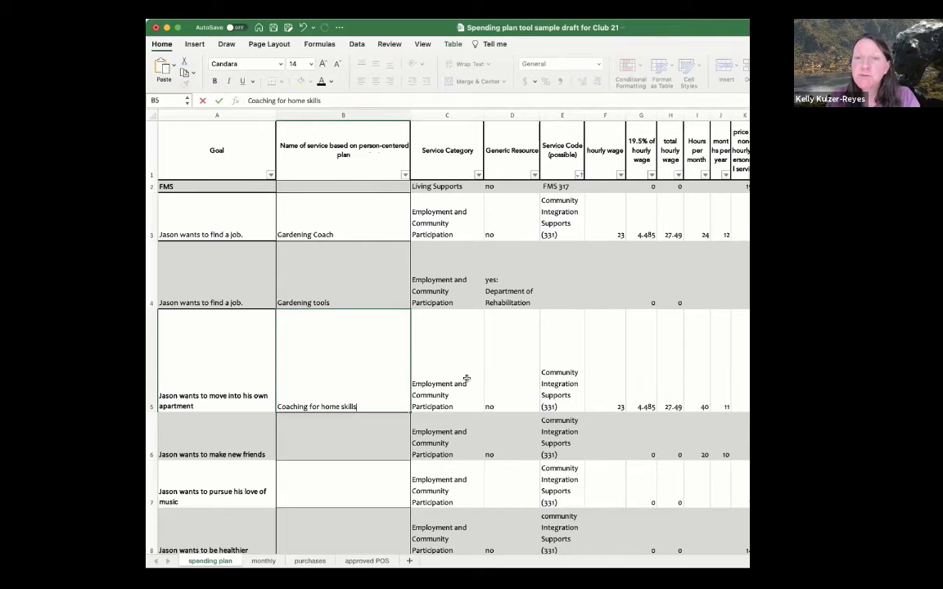
click(555, 376)
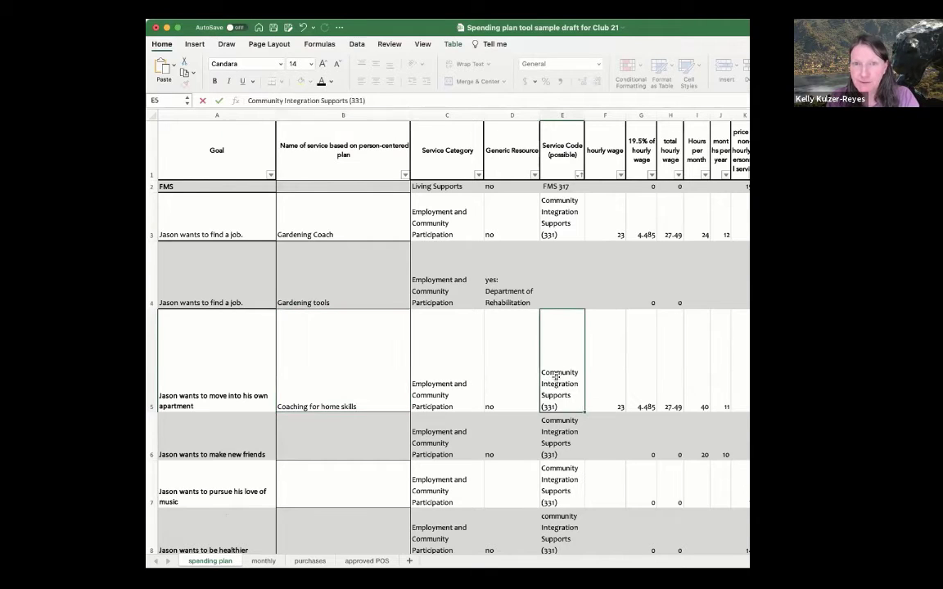
double_click(556, 373)
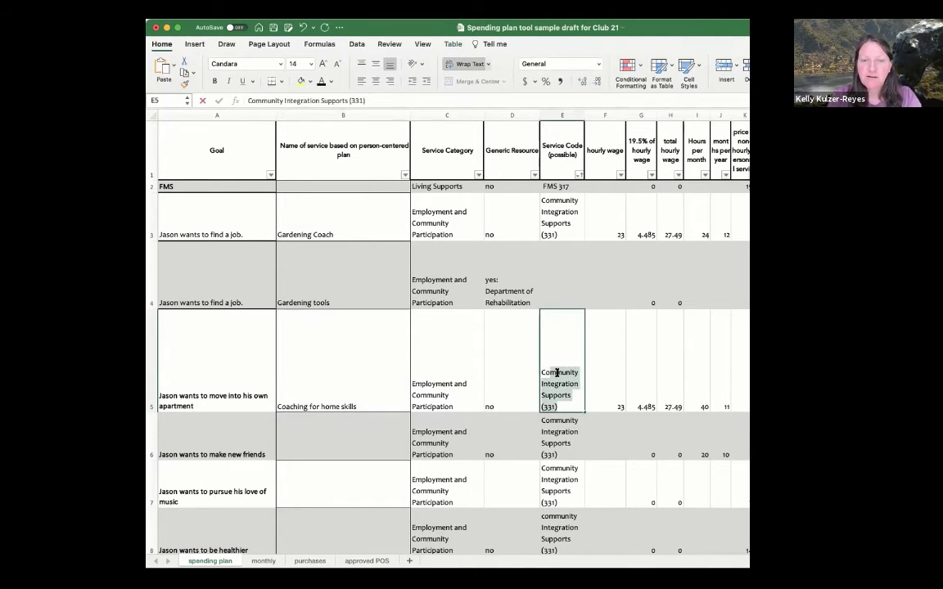
key(shift+Down)
key(shift+Down)
key(shift+Down)
text(Liv)
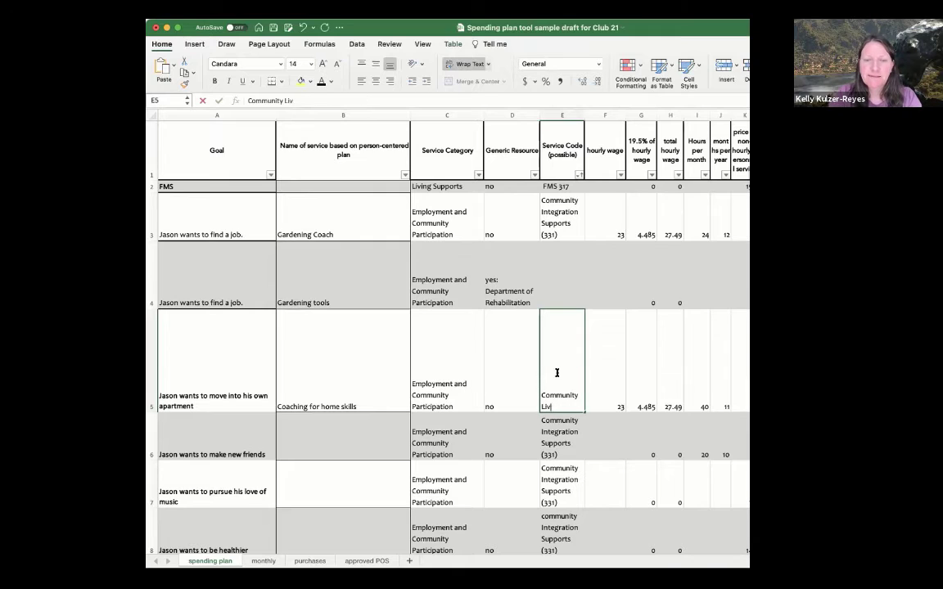
text(ing Supports ()
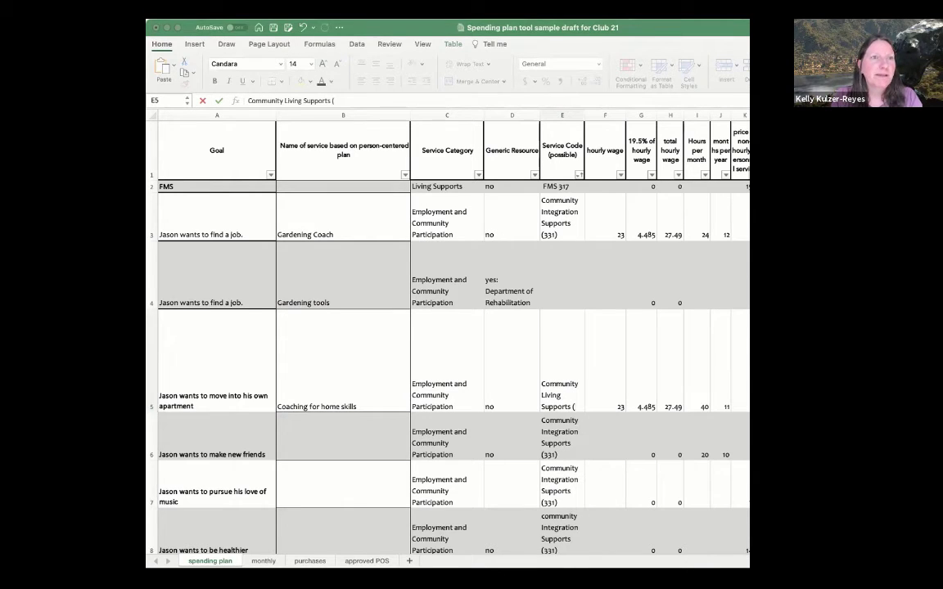
click(433, 514)
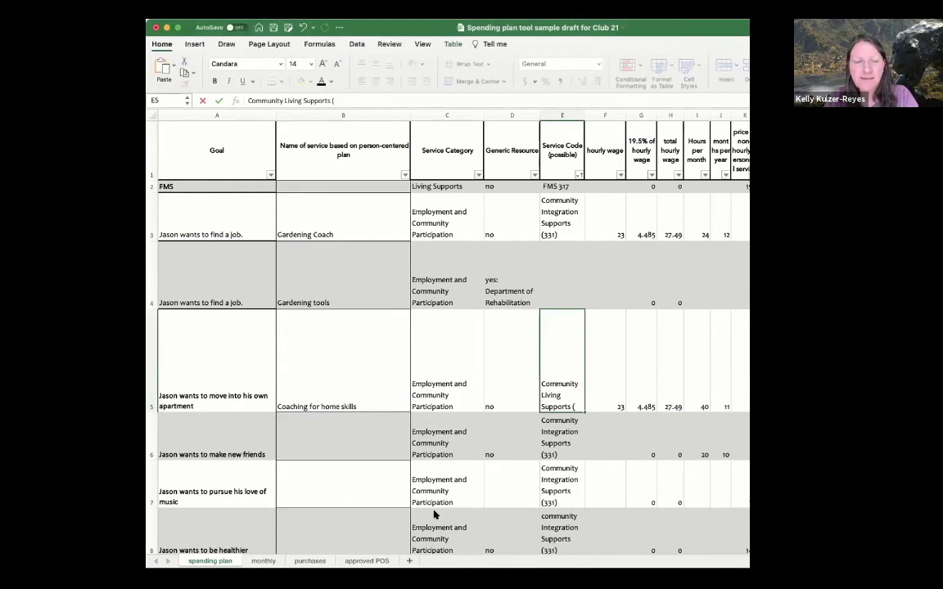
text(320))
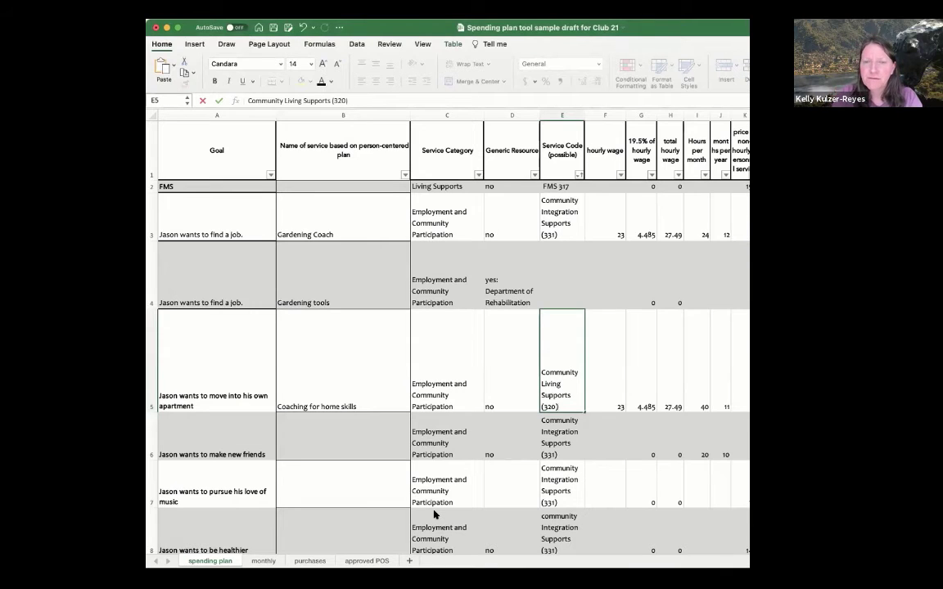
Set the hourly wage for Coaching for home skills to 24, with the spreadsheet window enlarged to show all columns
double_click(423, 27)
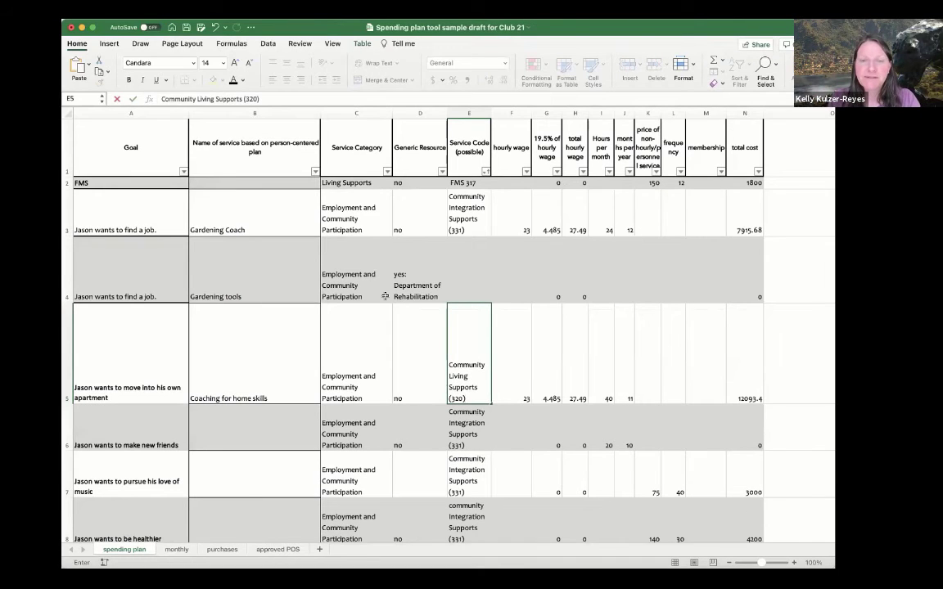
click(513, 388)
text(4)
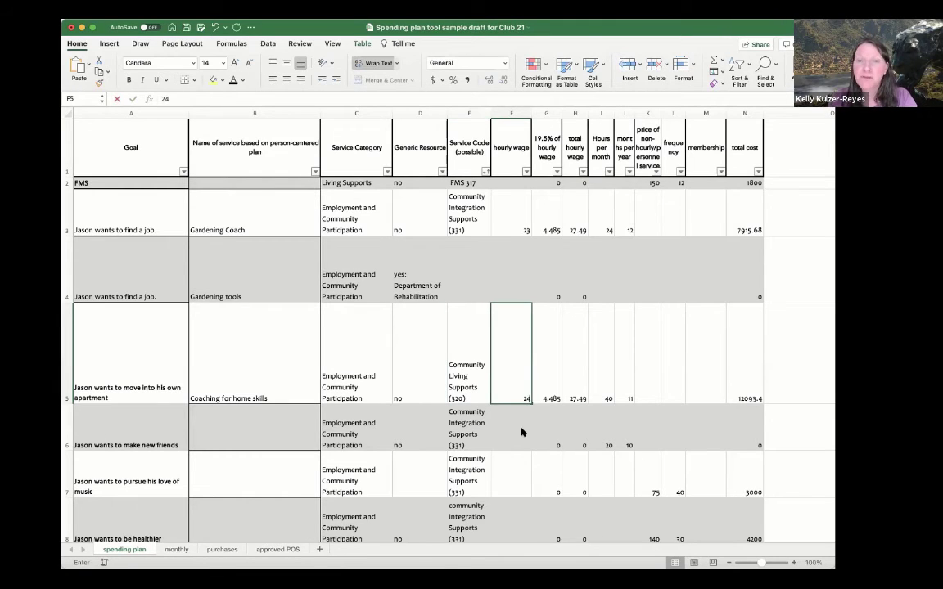
key(Tab)
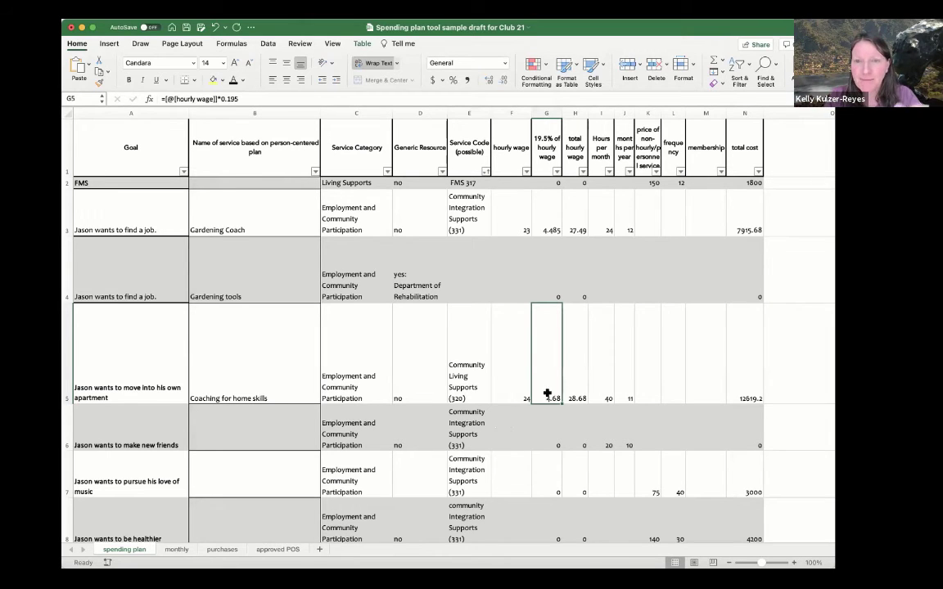
Set Coaching for home skills to 24 hours per month and 12 months per year
click(606, 395)
text(24)
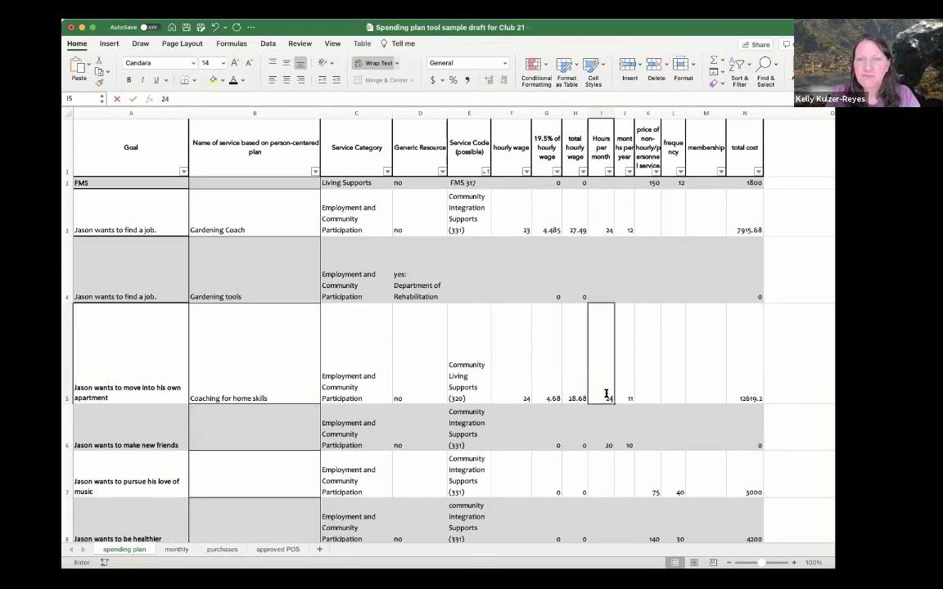
key(Tab)
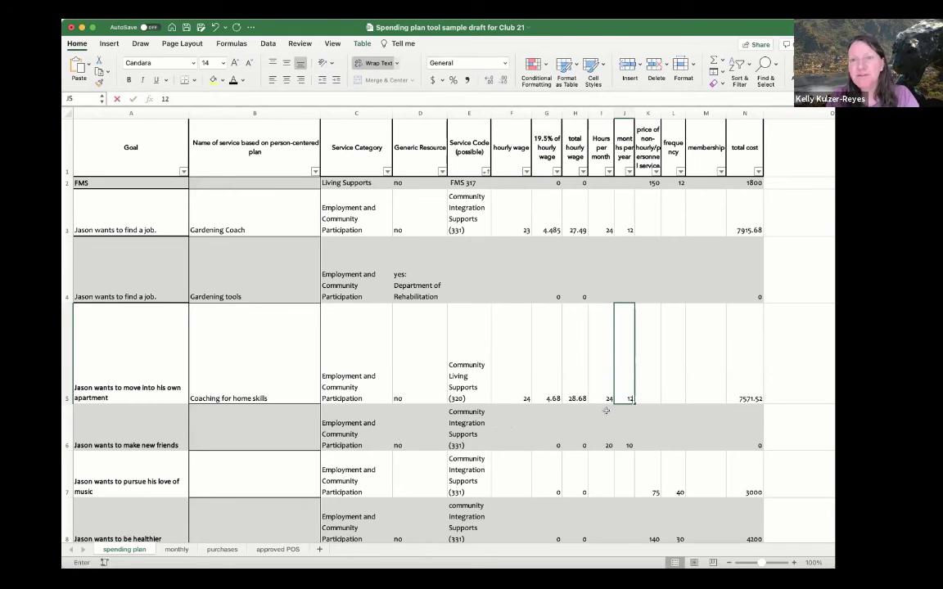
text(12)
key(Return)
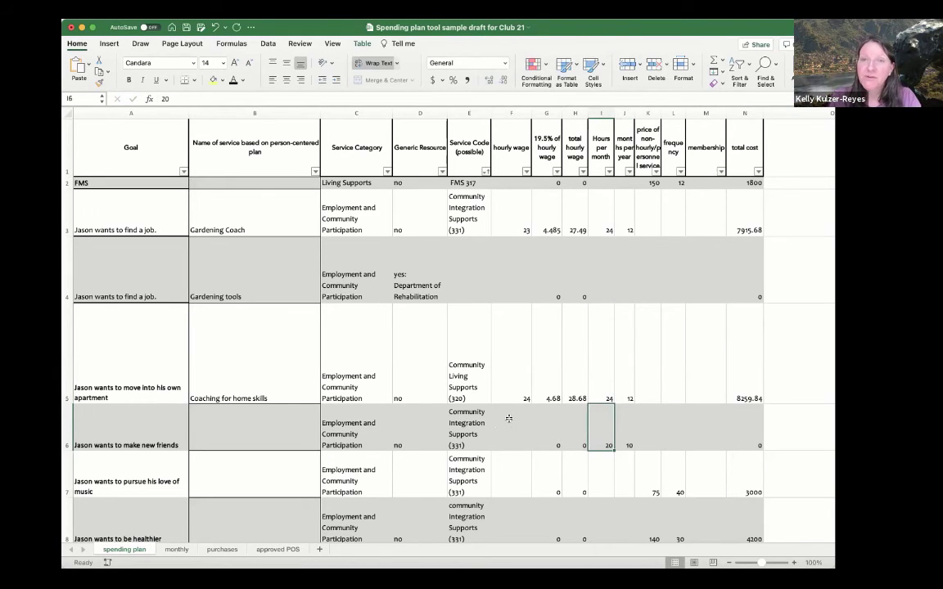
Change the service category for Coaching for home skills to "Living Supports"
click(251, 434)
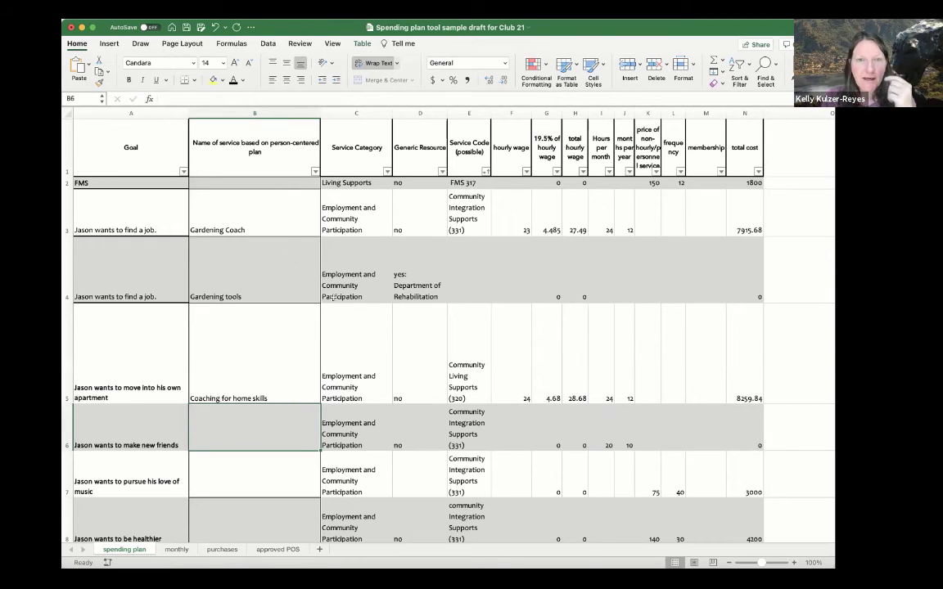
click(356, 378)
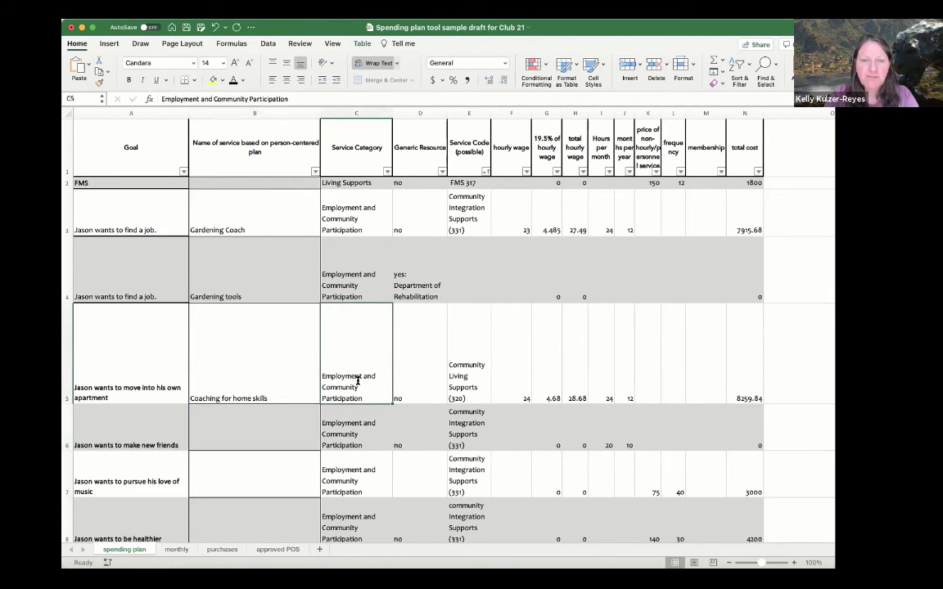
text(Living Supports)
key(Return)
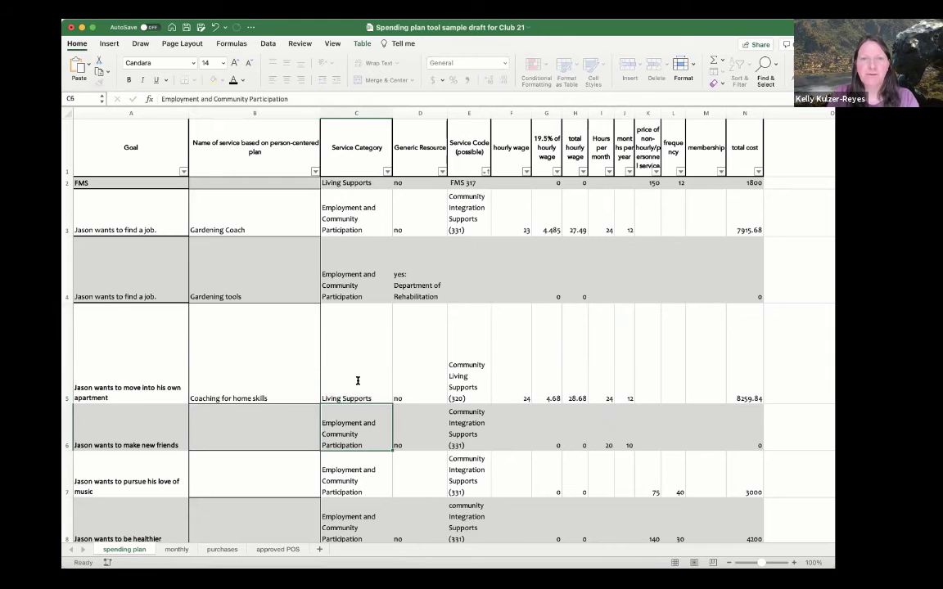
click(358, 364)
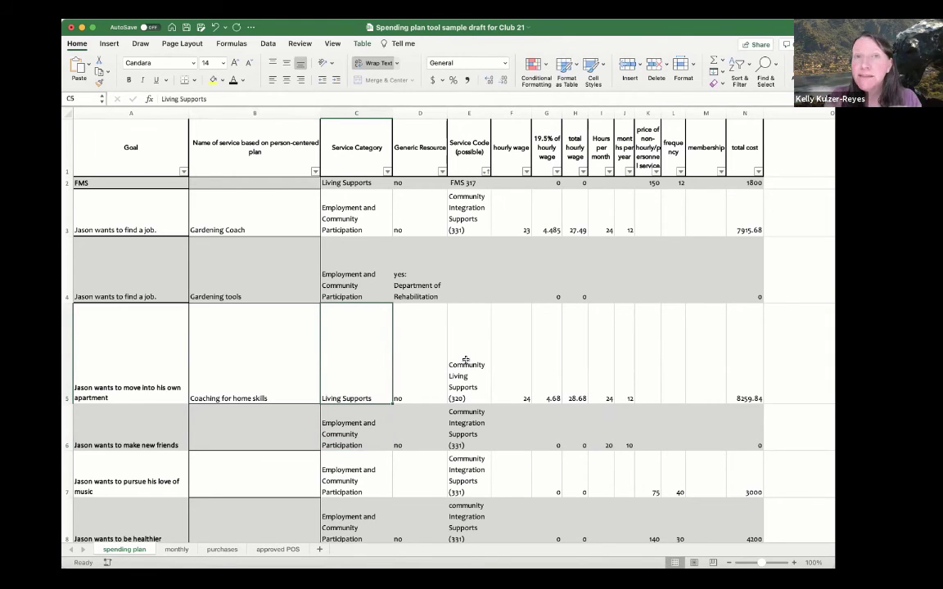